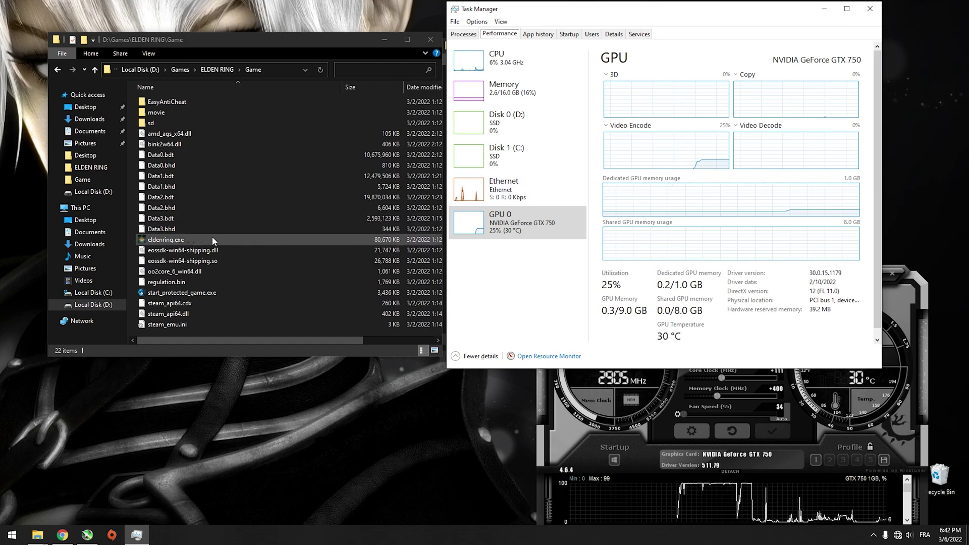
# Launch eldenring.exe from D:\Games\ELDEN RING\Game to test it before any DLL fix
pyautogui.doubleClick(172, 240)
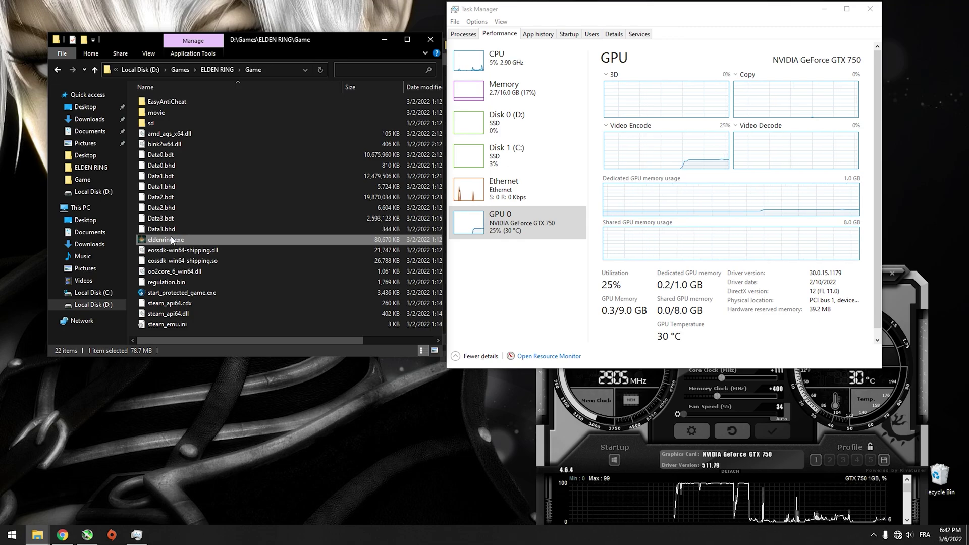
# In the ELDEN RING folder window, select d3d12.dll, D3D12_original.dll and D3D12Core.dll
pyautogui.moveTo(44, 527)
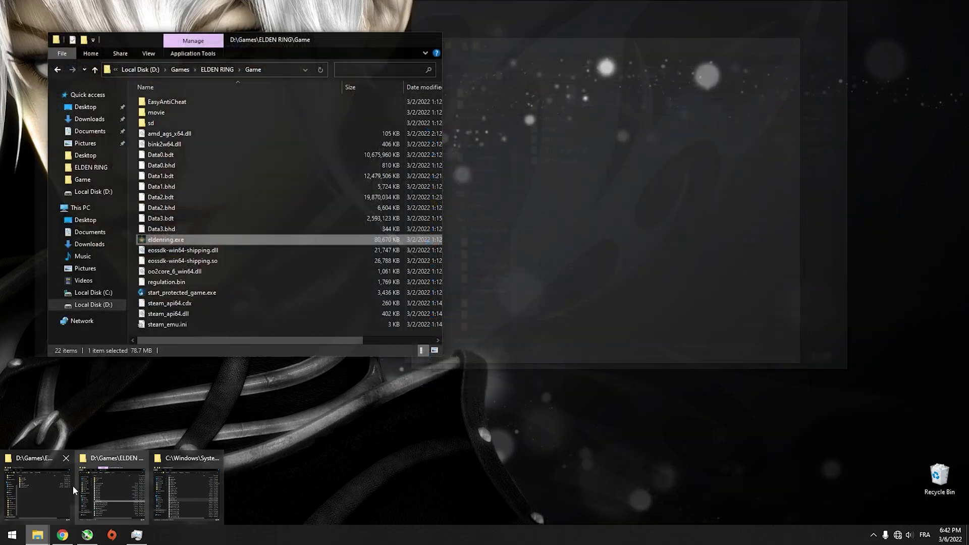
pyautogui.click(55, 488)
pyautogui.moveTo(592, 193); pyautogui.dragTo(573, 143)
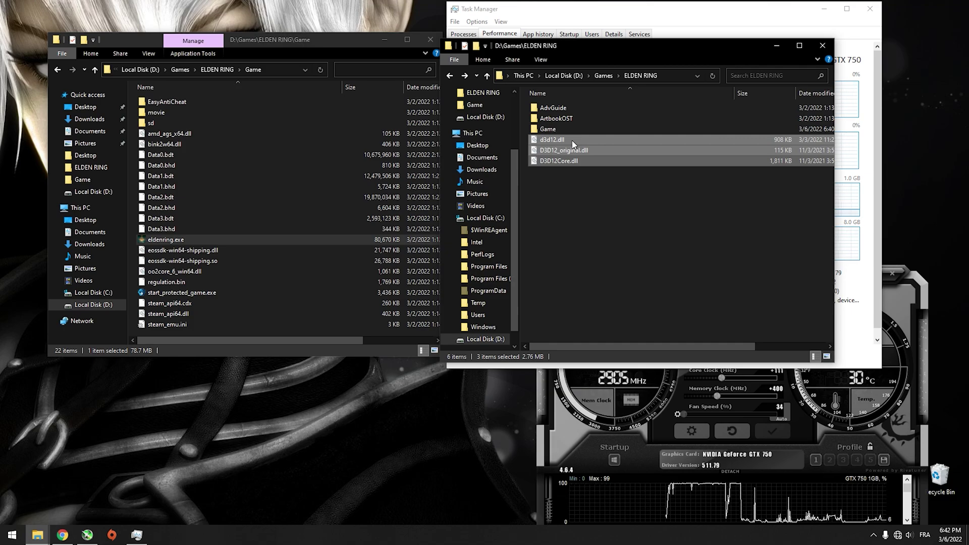
# Show the d3d12ProxyEdrDx11_0 GitHub readme with its 'How to try this out?' instructions
pyautogui.click(62, 534)
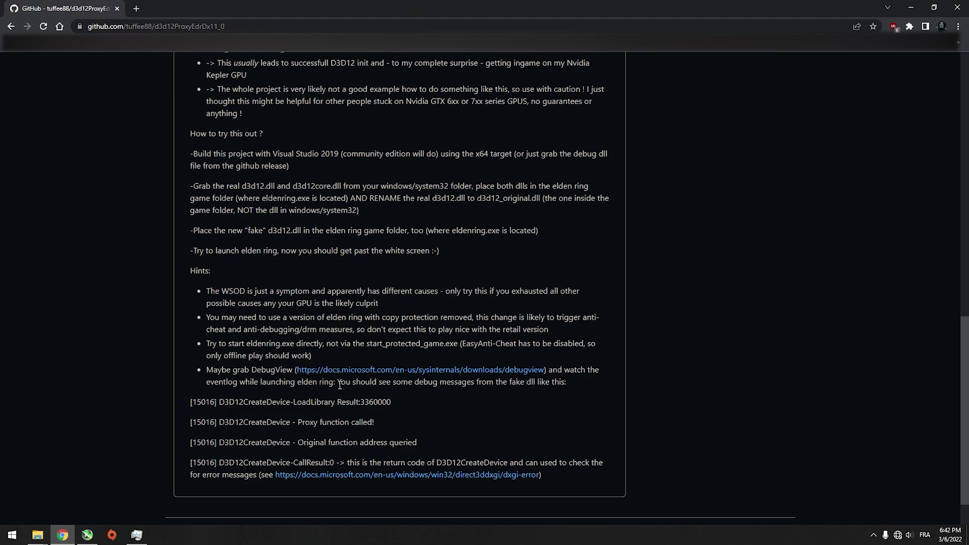
# Copy the three selected D3D12 DLLs into the Game folder and launch eldenring.exe from there
pyautogui.click(921, 5)
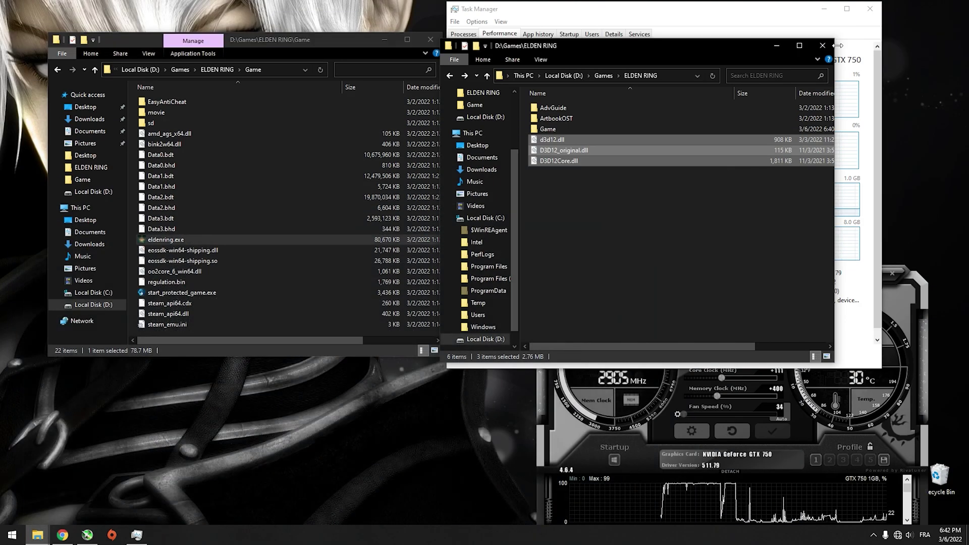
pyautogui.rightClick(574, 162)
pyautogui.click(596, 263)
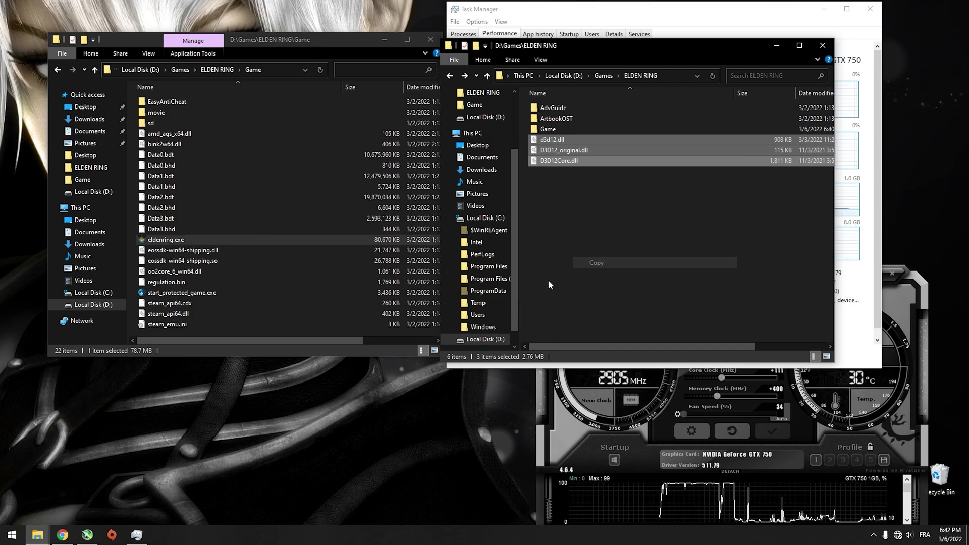
pyautogui.rightClick(308, 330)
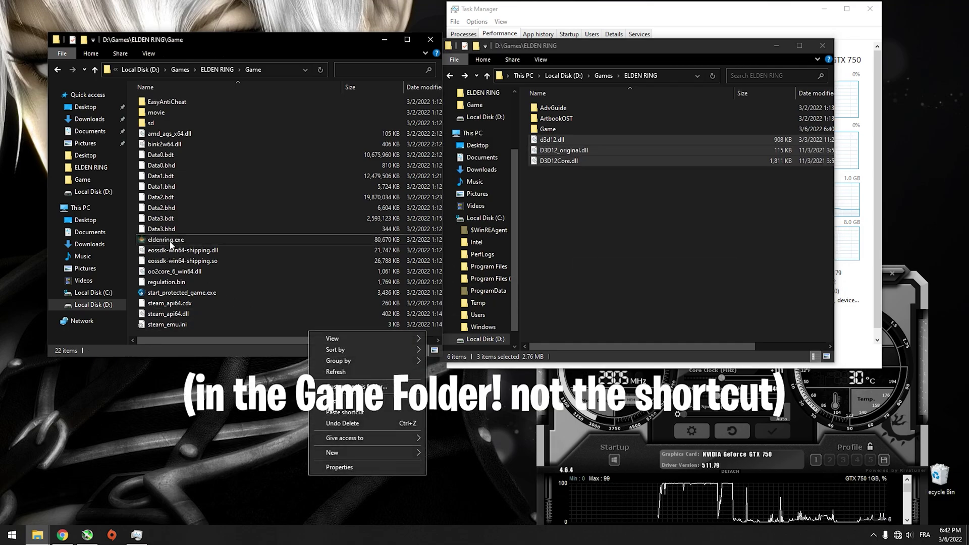
pyautogui.click(335, 401)
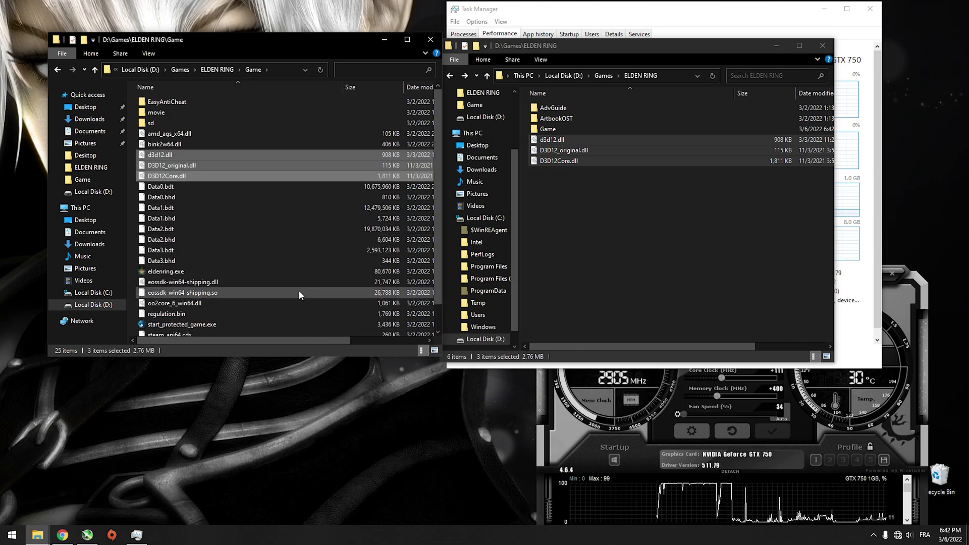
pyautogui.doubleClick(282, 275)
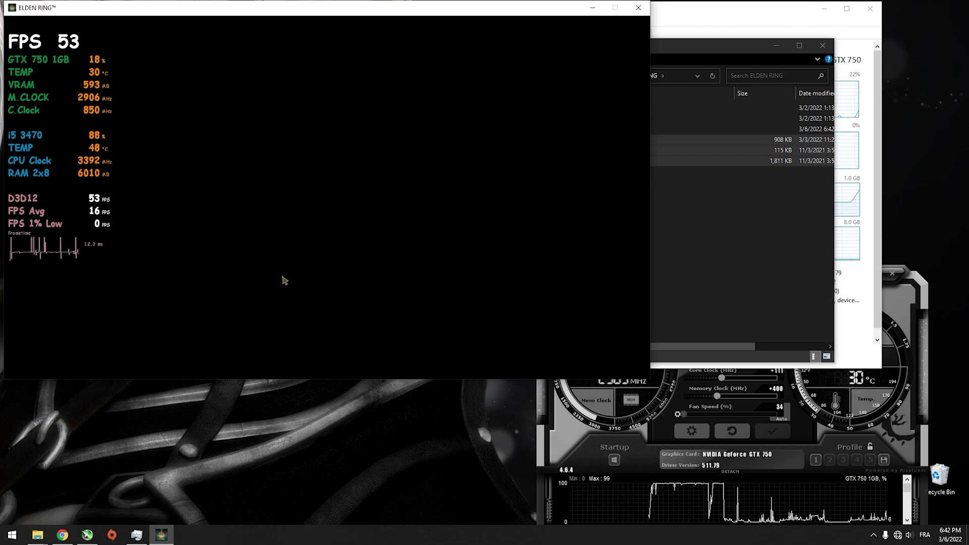
# Get past the title screen and the save-data, network and offline notices, then continue the saved game
pyautogui.click(706, 11)
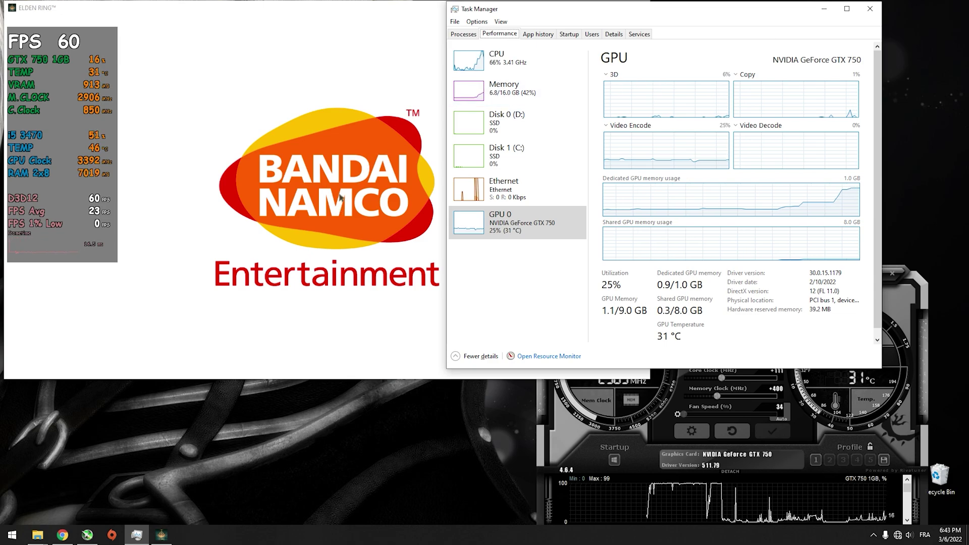
pyautogui.click(267, 246)
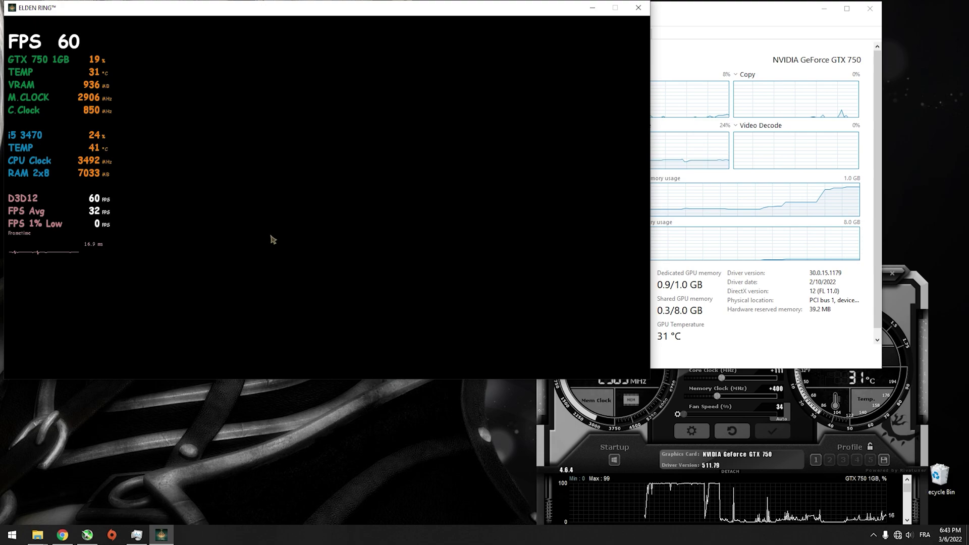
pyautogui.click(374, 292)
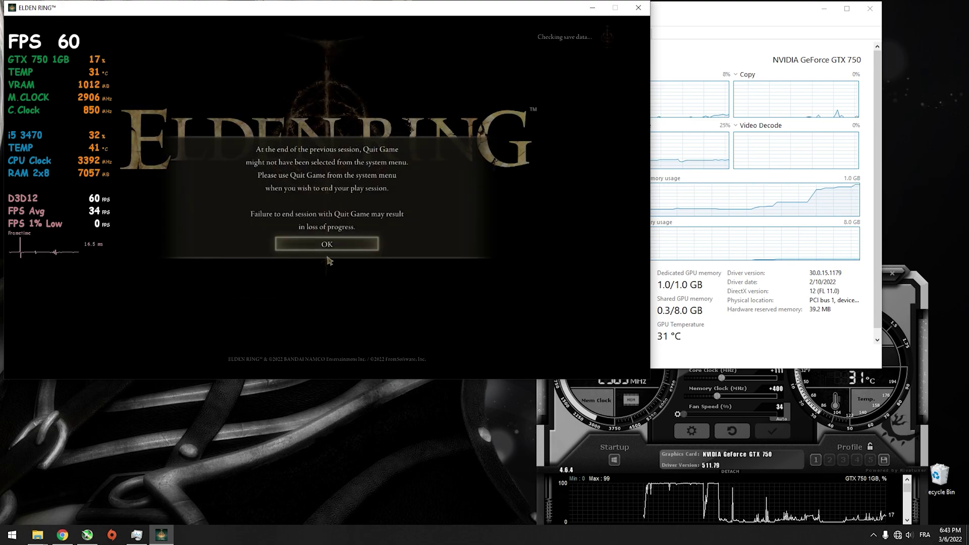
pyautogui.click(337, 246)
pyautogui.click(323, 210)
pyautogui.click(348, 230)
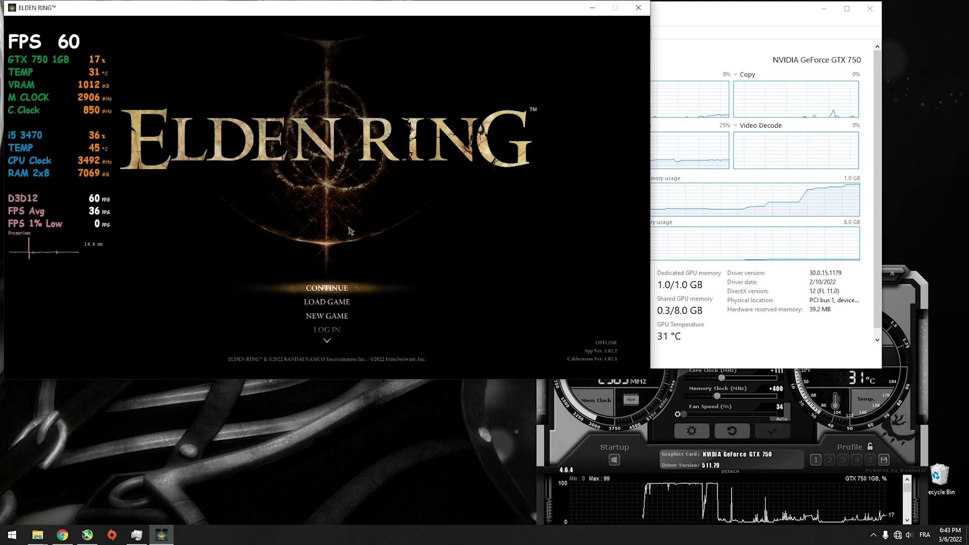
pyautogui.click(331, 286)
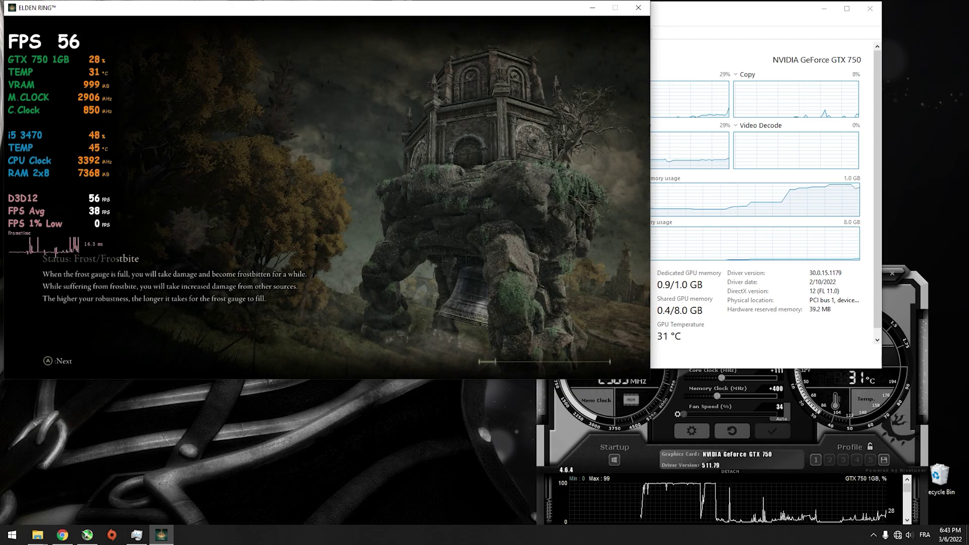
# Bring MSI Afterburner and Task Manager's GPU page forward, moving Afterburner up and left
pyautogui.hotkey('alt', 'Tab')
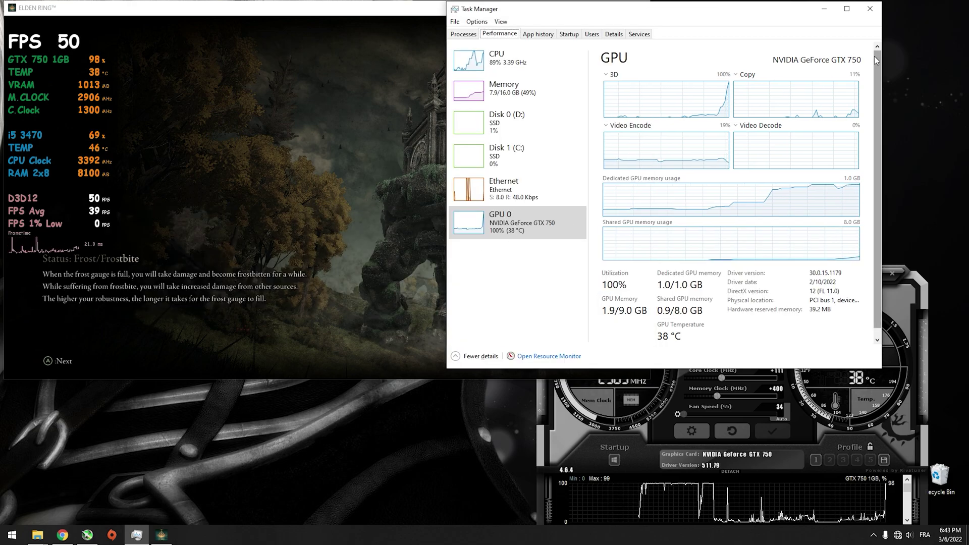
pyautogui.click(669, 406)
pyautogui.moveTo(764, 272); pyautogui.dragTo(606, 170)
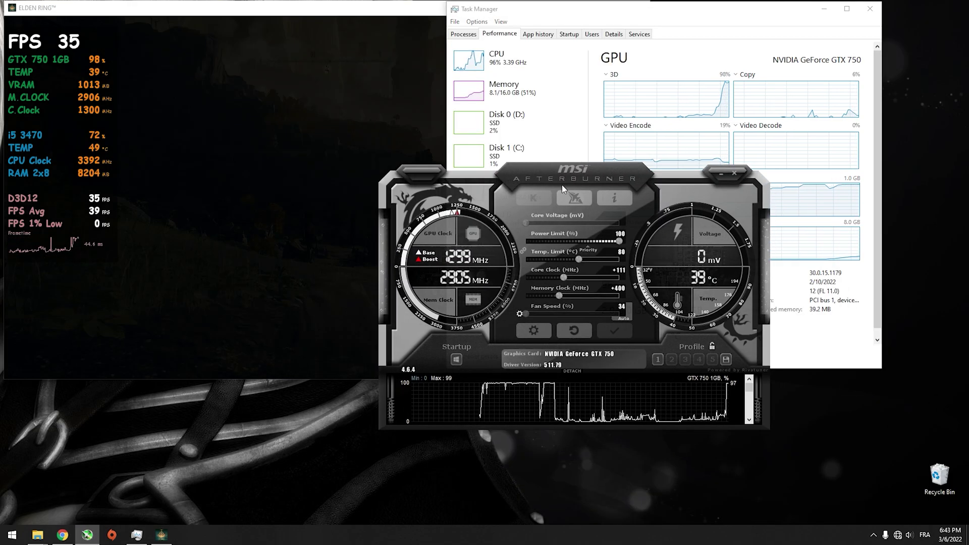
pyautogui.click(688, 37)
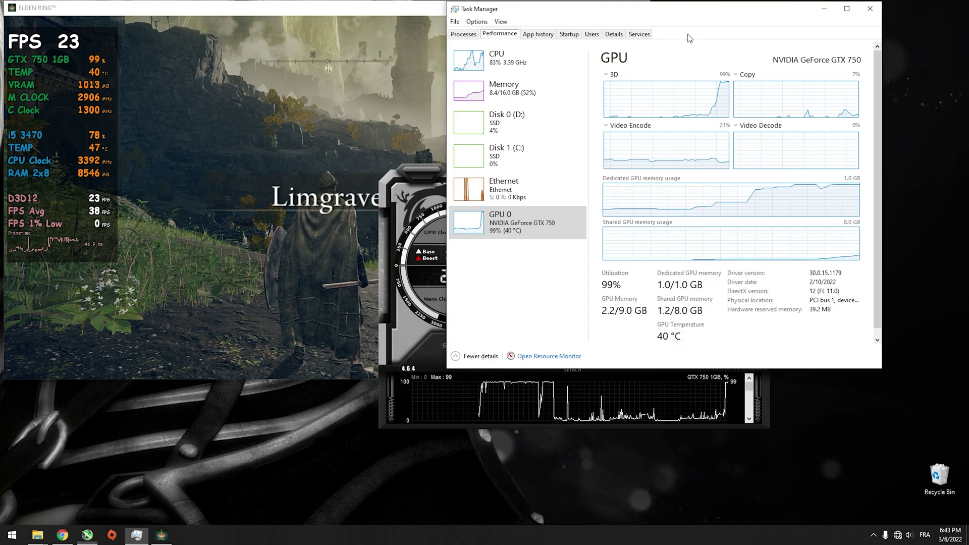
# Return to the game, walk the character forward, and open the in-game main menu
pyautogui.click(302, 151)
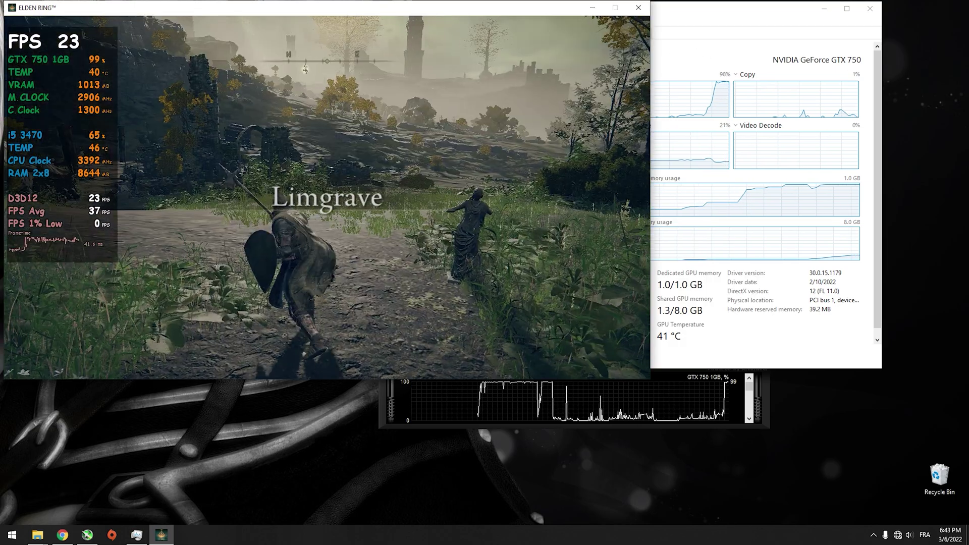
pyautogui.press('w')
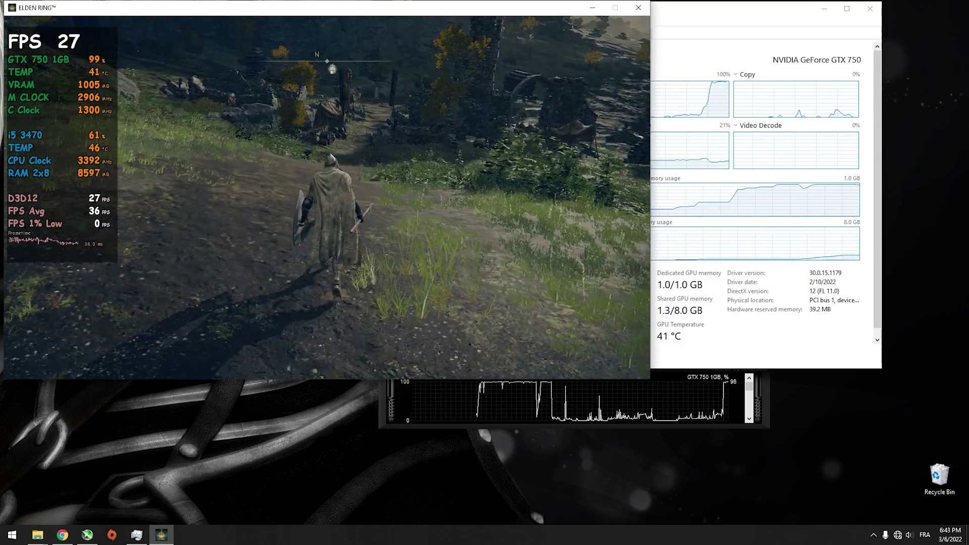
pyautogui.press('Escape')
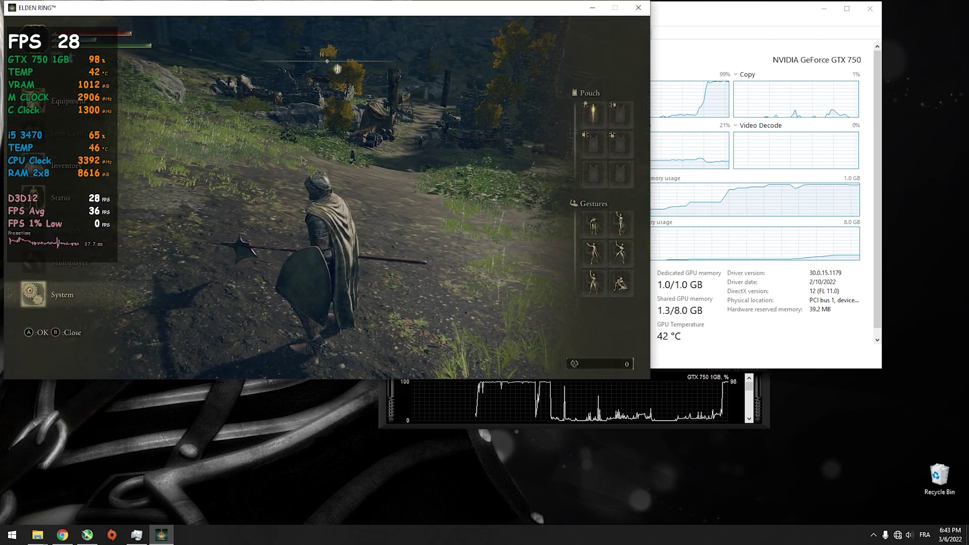
# Go to System settings, switch to the Graphics tab, and open Advanced Settings
pyautogui.press('Return')
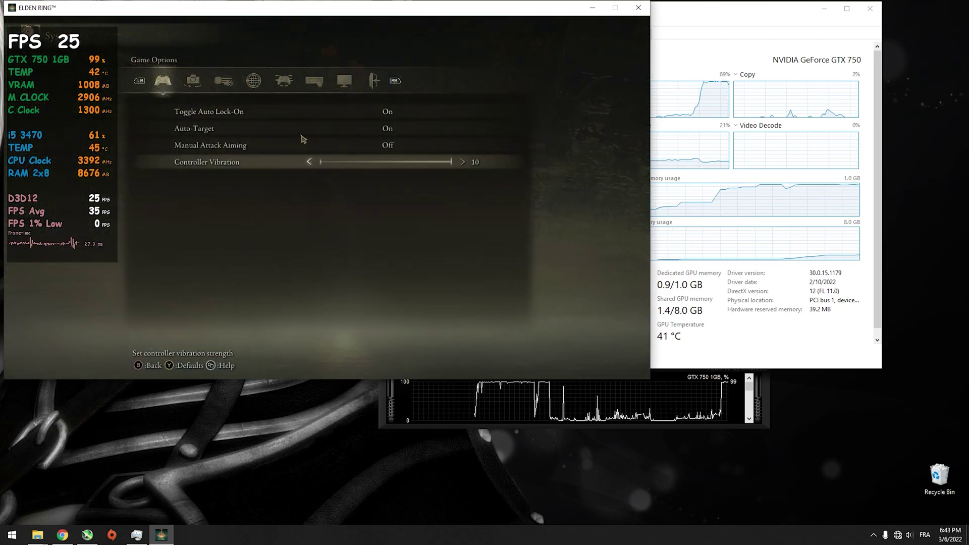
pyautogui.press('e')
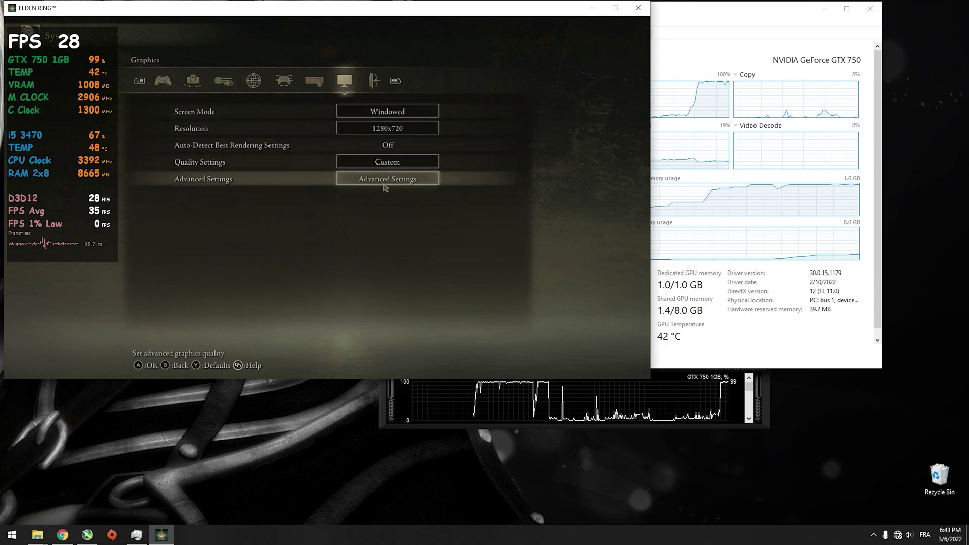
pyautogui.click(399, 179)
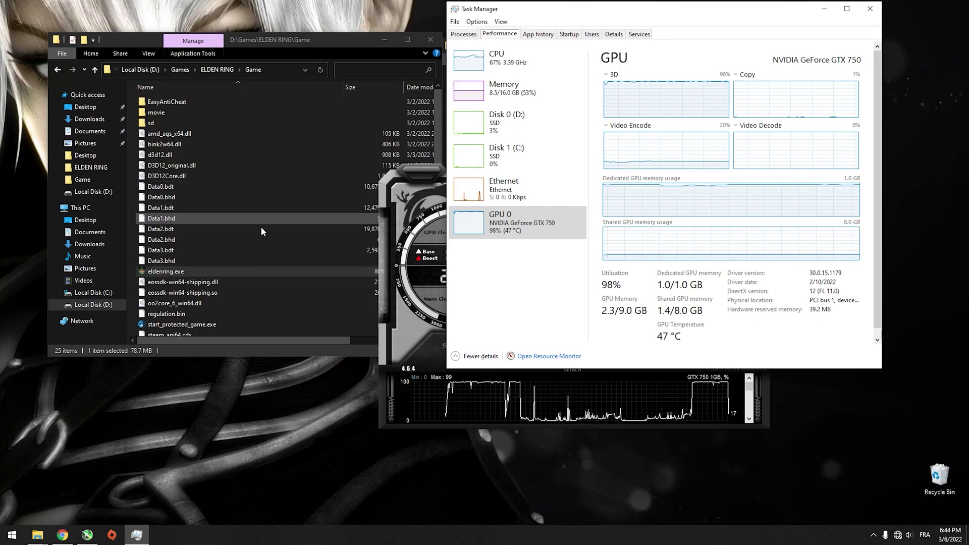
# Maximize the Game folder, delete the three D3D12 DLLs, and retry the locked d3d12.dll
pyautogui.doubleClick(313, 39)
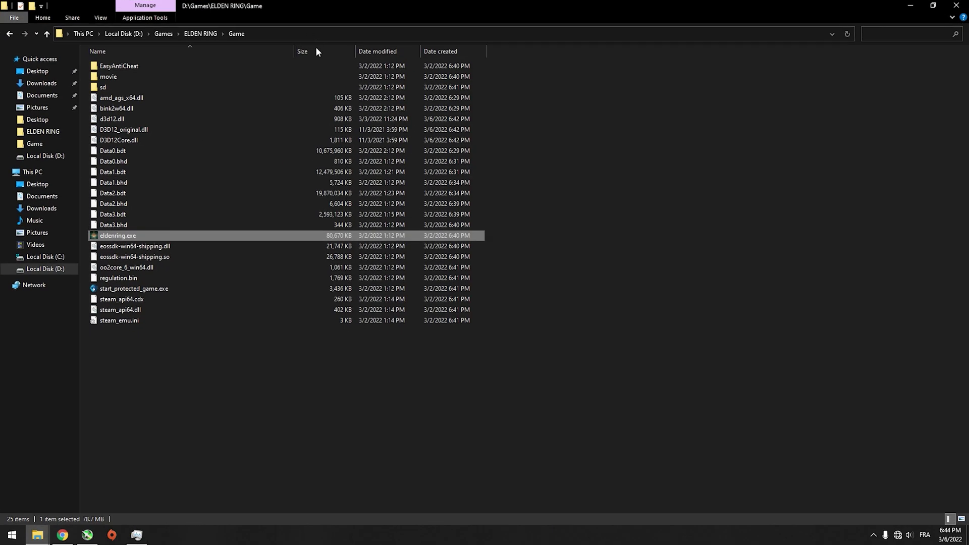
pyautogui.moveTo(498, 112); pyautogui.dragTo(442, 120)
pyautogui.press('Delete')
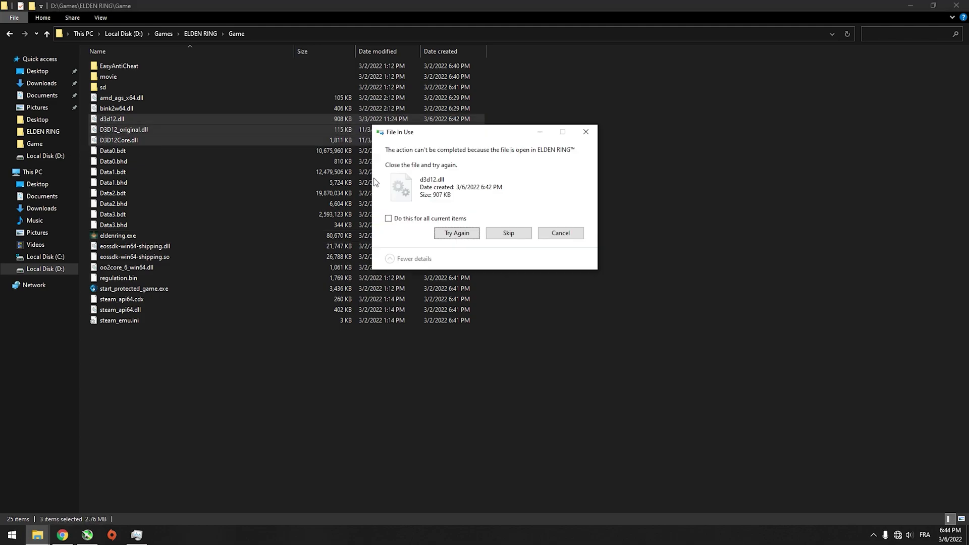
pyautogui.click(440, 239)
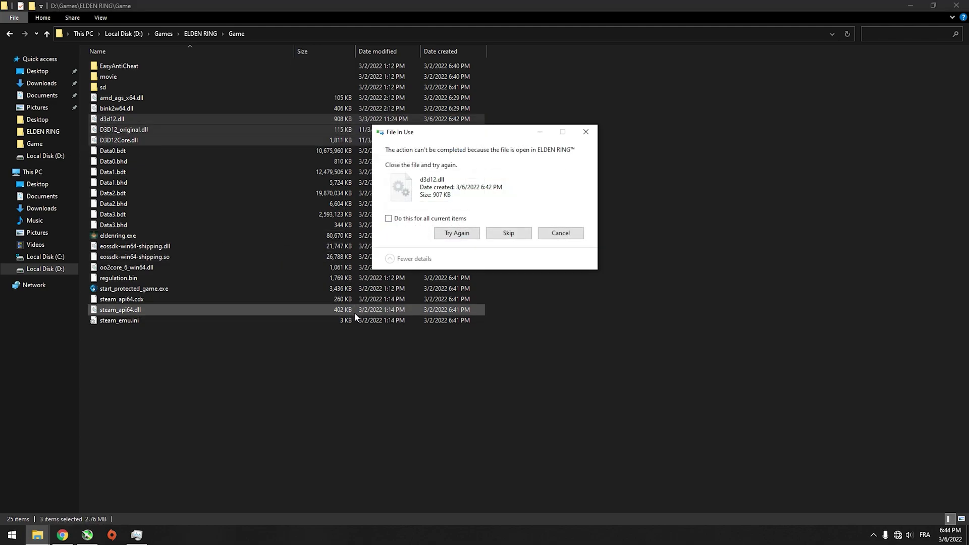
# Maximize the System32 folder window and copy D3D12.dll and D3D12Core.dll
pyautogui.click(39, 535)
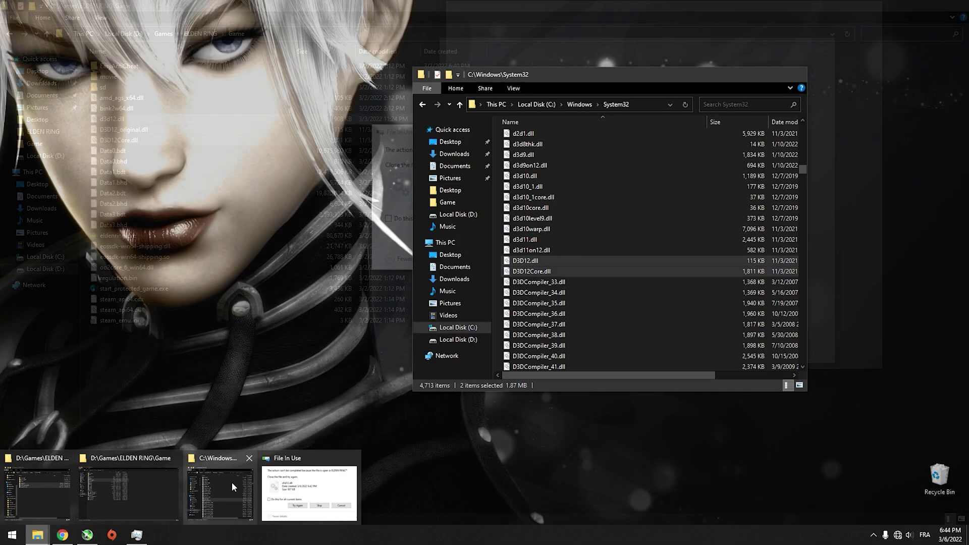
pyautogui.click(232, 483)
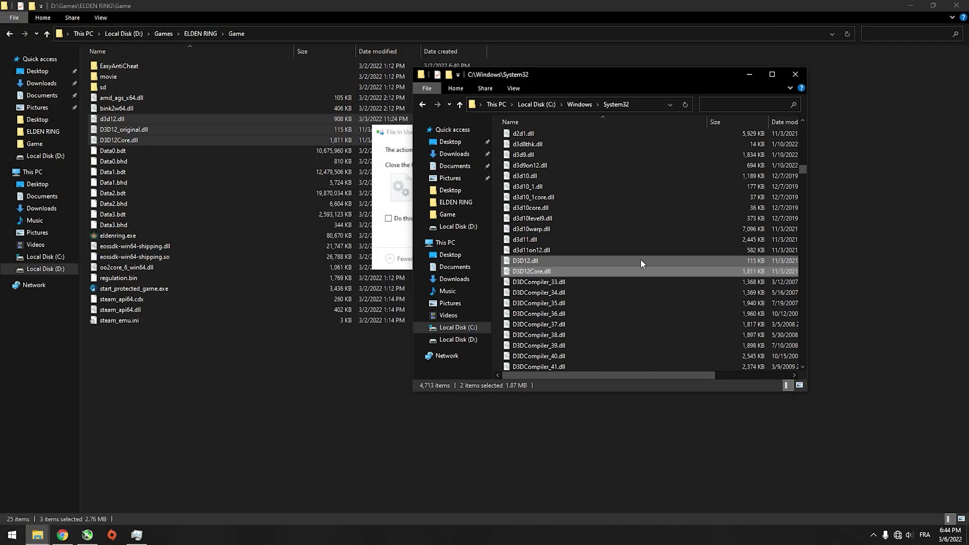
pyautogui.click(779, 77)
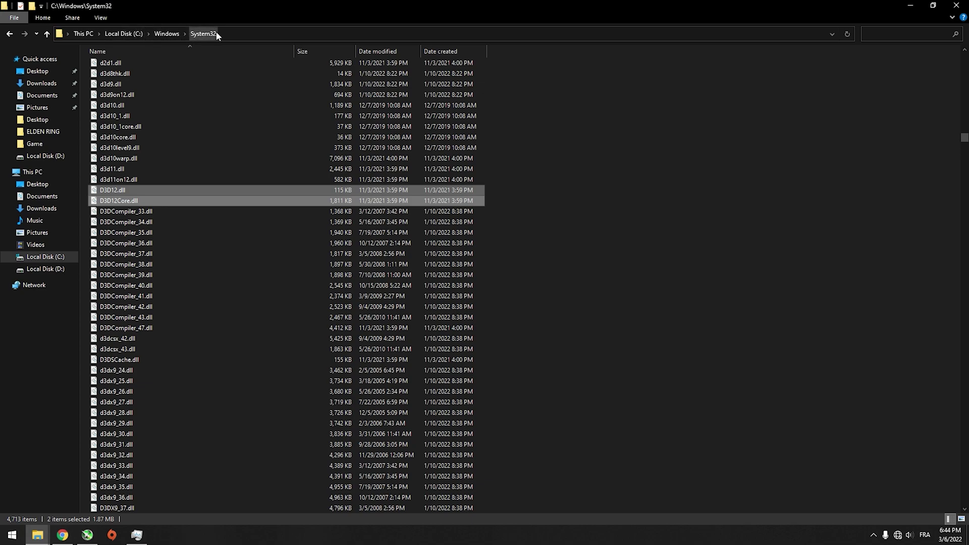
pyautogui.rightClick(135, 203)
pyautogui.click(168, 304)
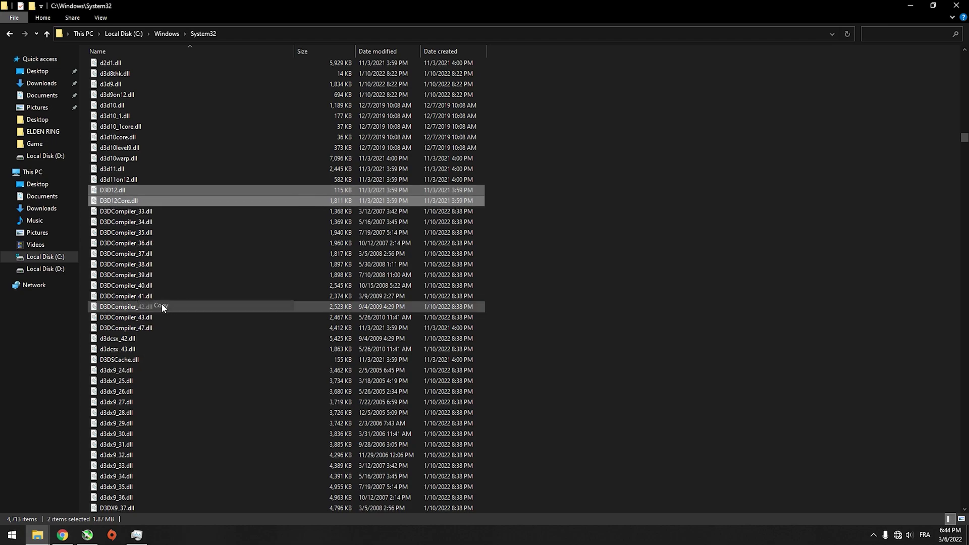
# Open the ELDEN RING\Game folder and maximize its window
pyautogui.moveTo(44, 542)
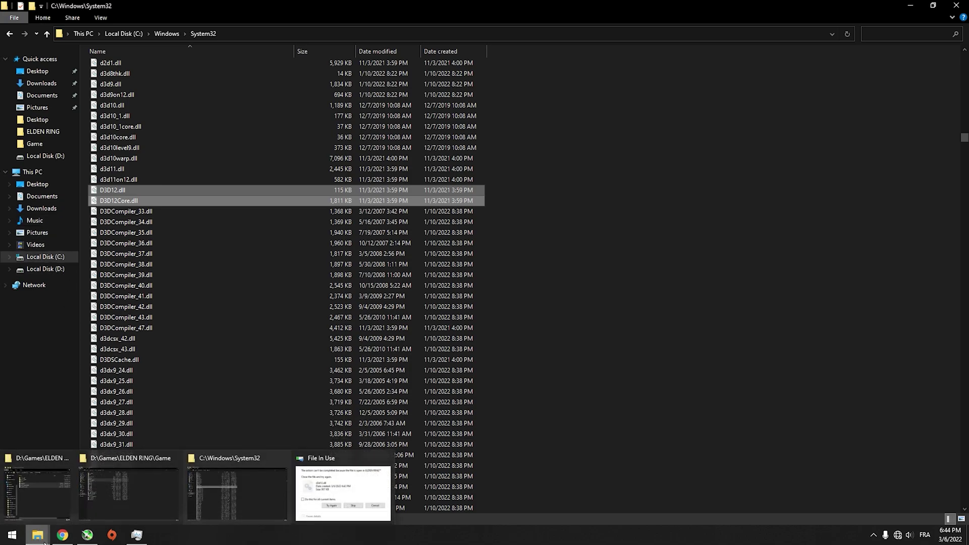
pyautogui.click(37, 492)
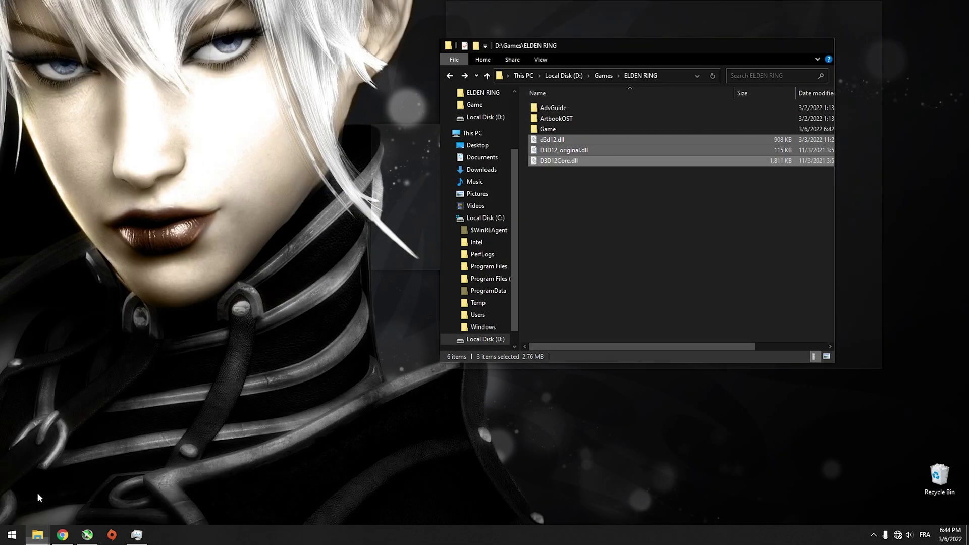
pyautogui.doubleClick(565, 129)
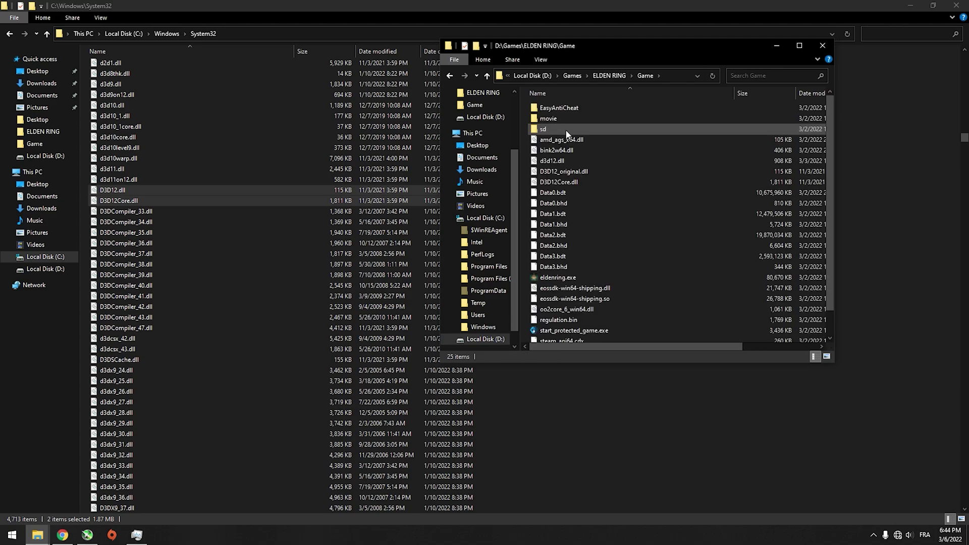
pyautogui.moveTo(664, 50); pyautogui.dragTo(589, 57)
pyautogui.doubleClick(589, 58)
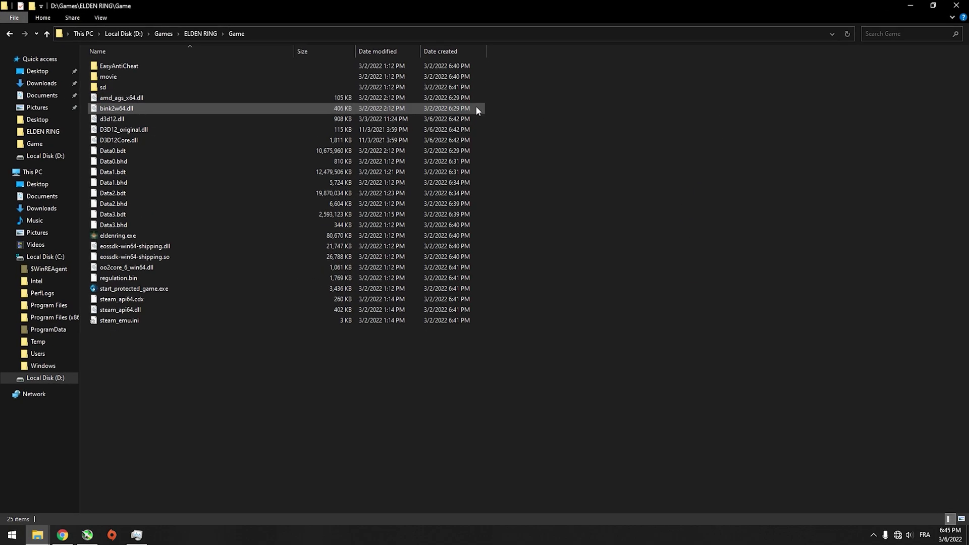
# Delete the three old D3D12 DLLs and paste System32's D3D12.dll and D3D12Core.dll in their place
pyautogui.moveTo(496, 137); pyautogui.dragTo(442, 122)
pyautogui.press('Delete')
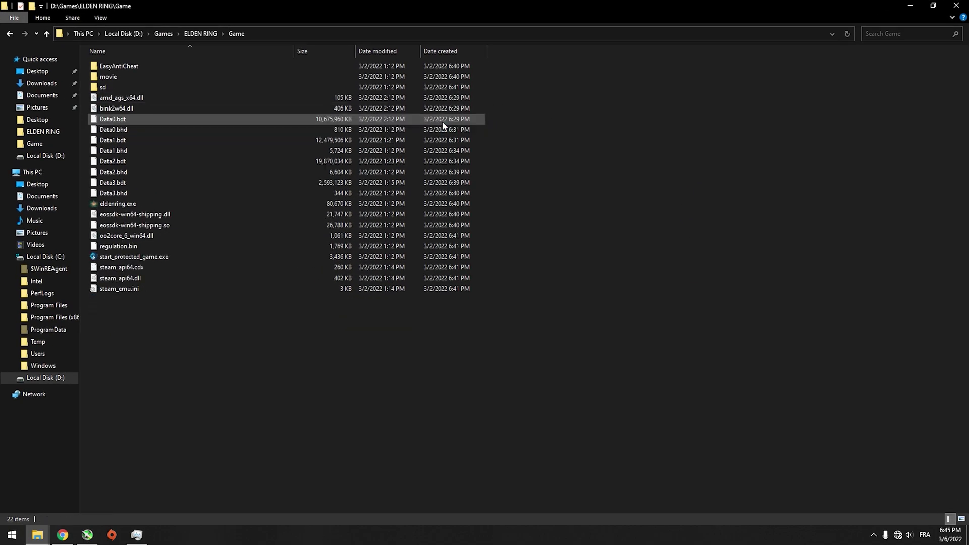
pyautogui.rightClick(532, 224)
pyautogui.click(543, 296)
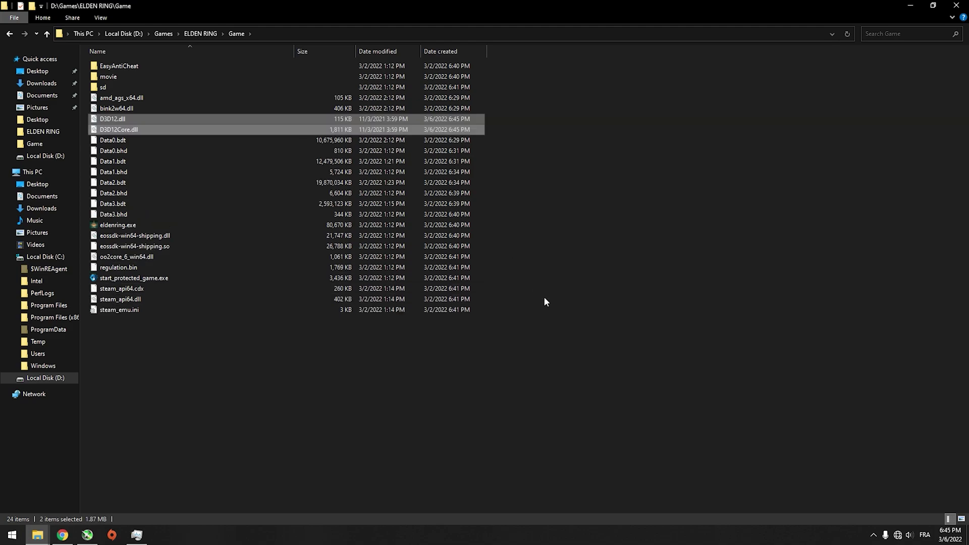
pyautogui.click(114, 120)
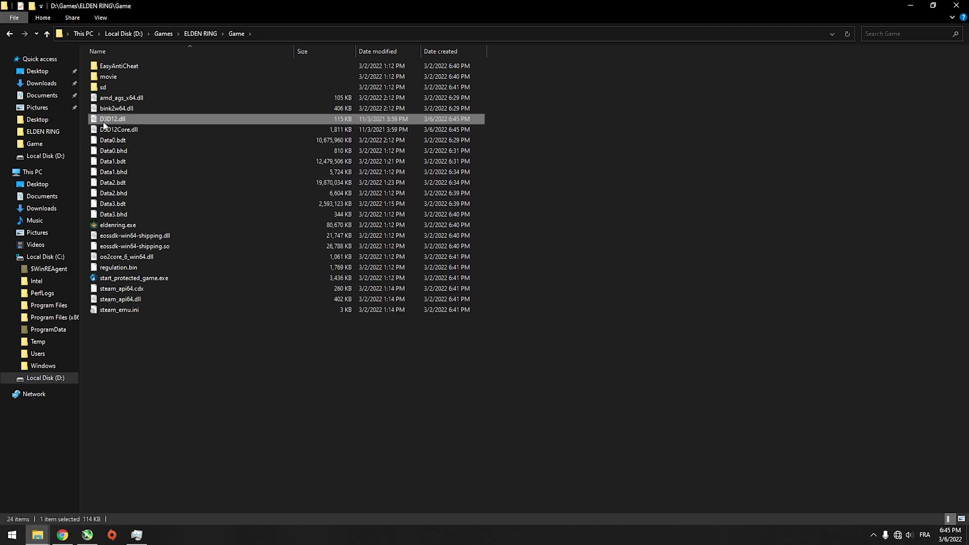
# Rename D3D12.dll in the Game folder by adding '_original' to its name
pyautogui.rightClick(112, 123)
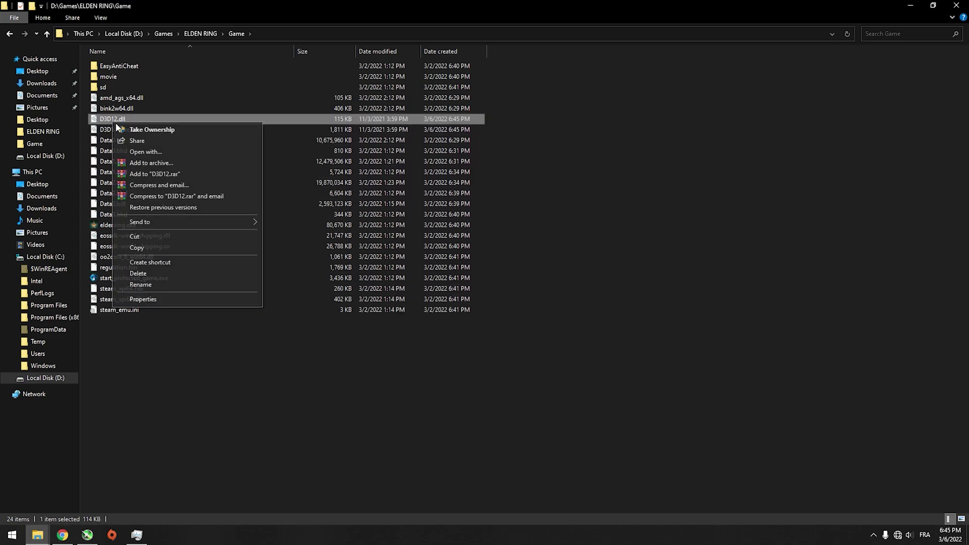
pyautogui.click(166, 280)
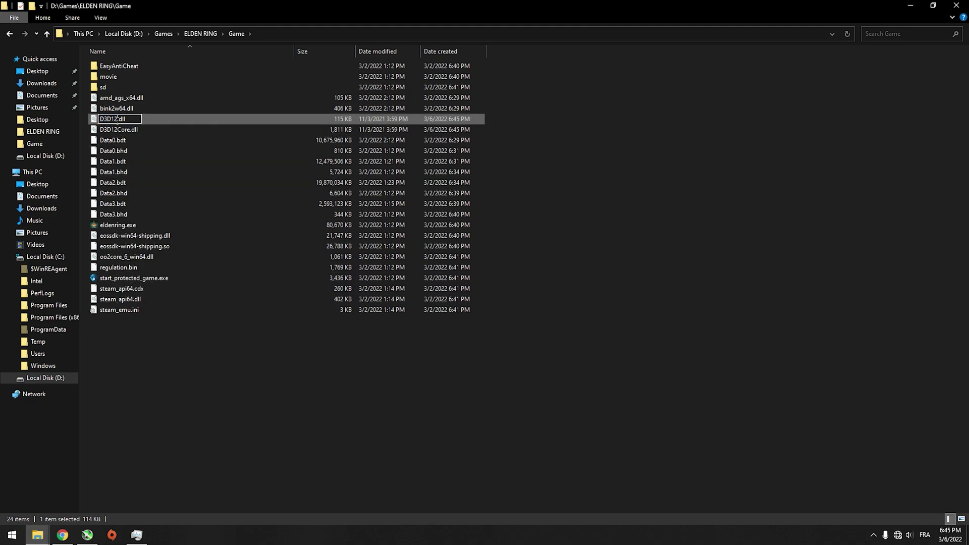
pyautogui.write('_')
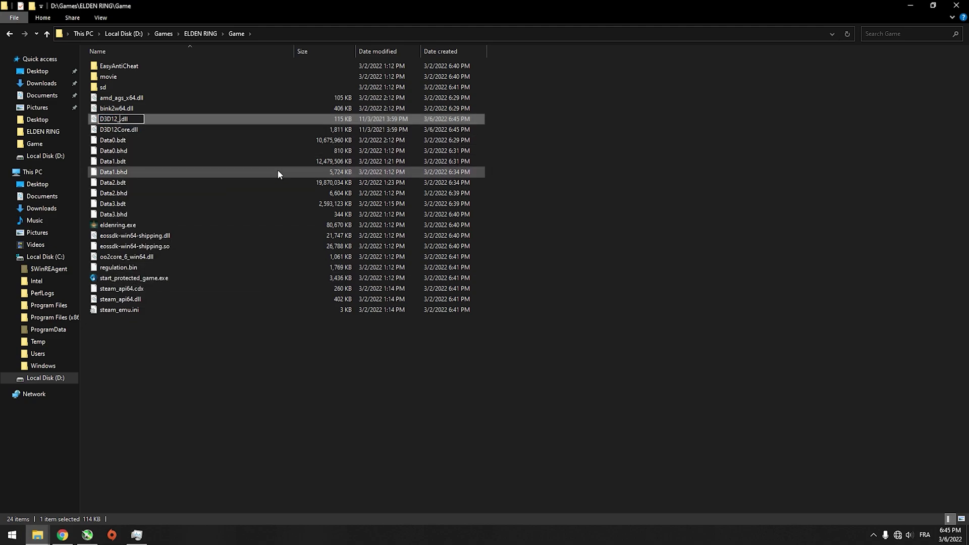
pyautogui.write('ori')
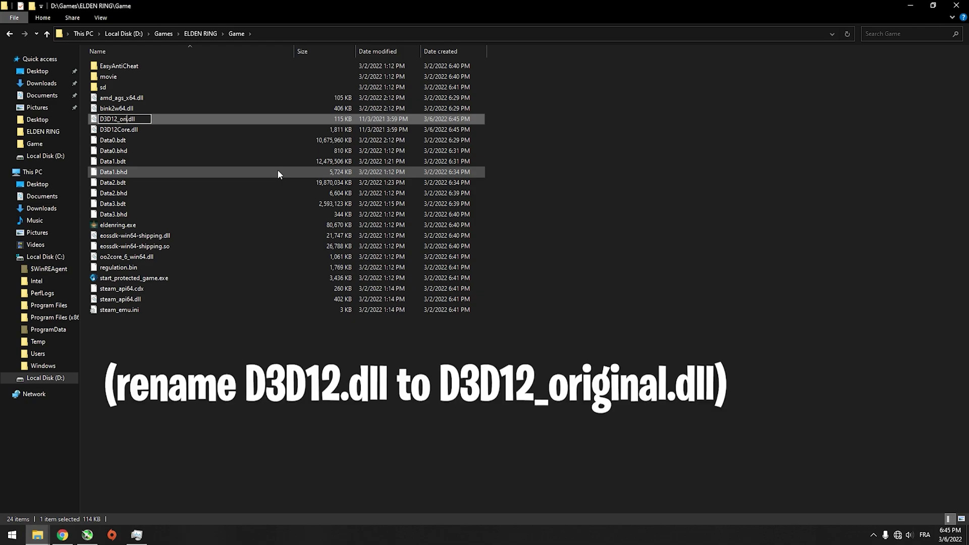
pyautogui.write('ginal')
# Confirm the D3D12_original.dll name, then download 01_release_binaries_debug.zip from GitHub's 01_initial_release
pyautogui.press('Return')
pyautogui.click(62, 535)
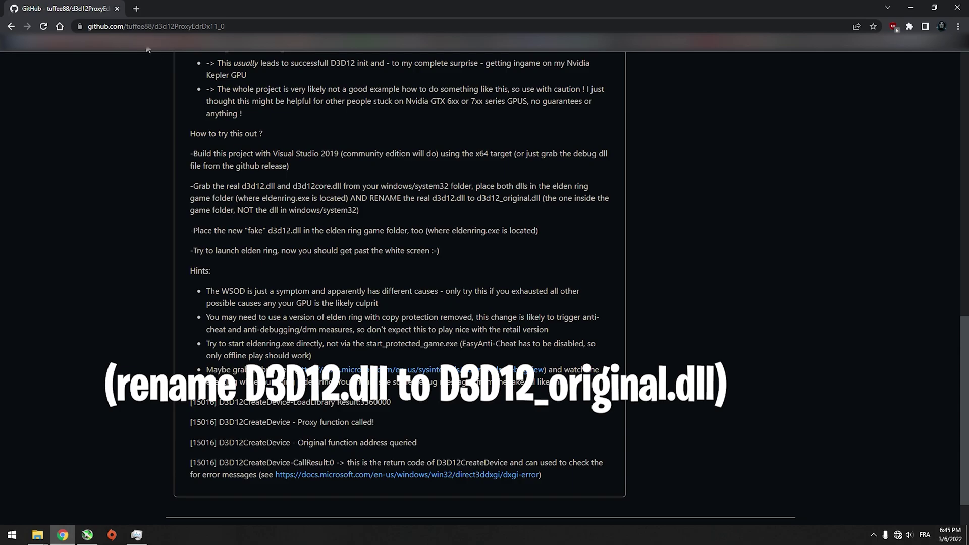
pyautogui.scroll(12, 800, 242)
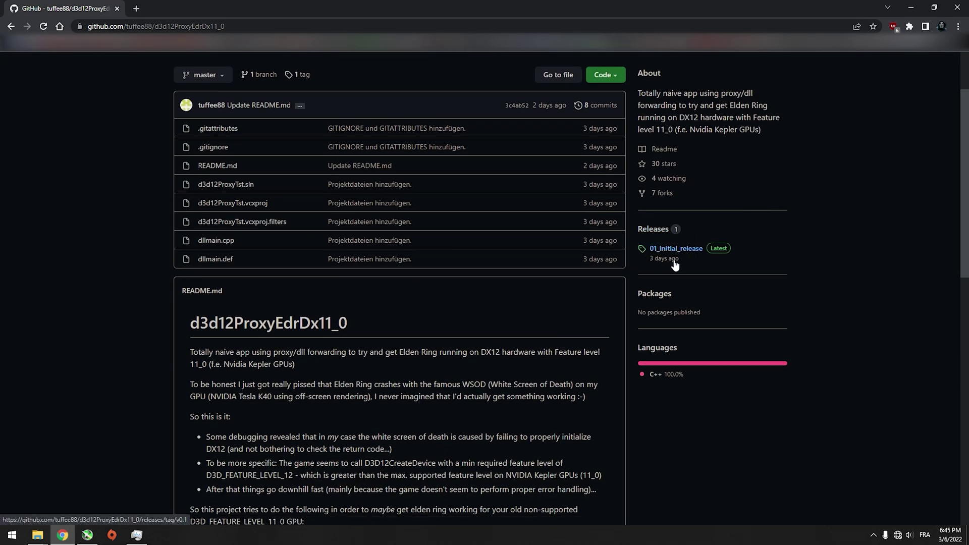
pyautogui.click(693, 250)
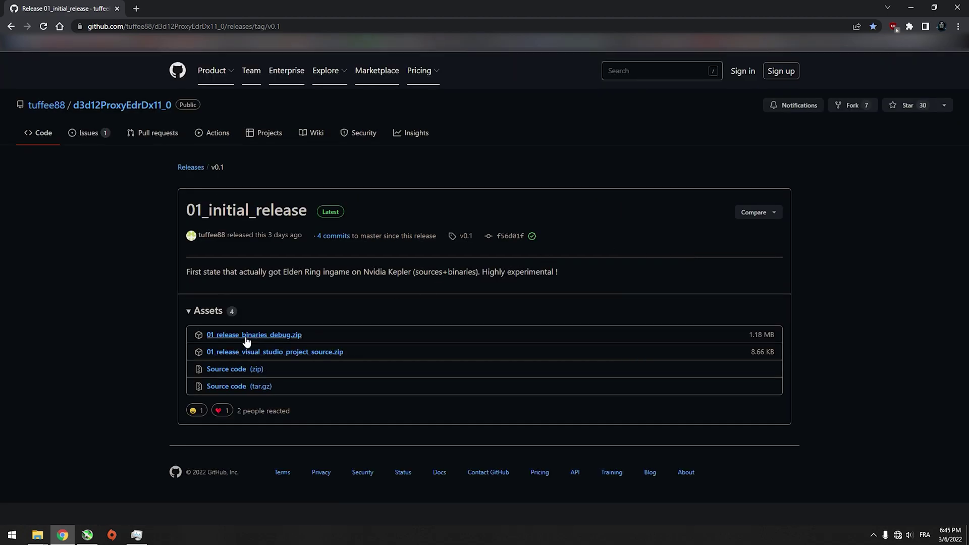
pyautogui.click(245, 335)
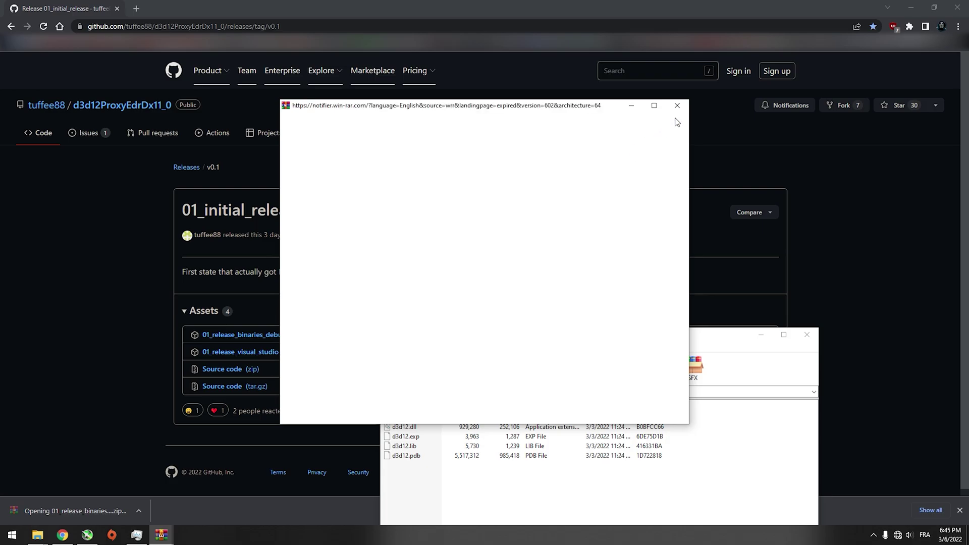
# Drag the proxy d3d12.dll (908 KB) from the debug zip into the ELDEN RING Game folder
pyautogui.click(679, 107)
pyautogui.click(911, 6)
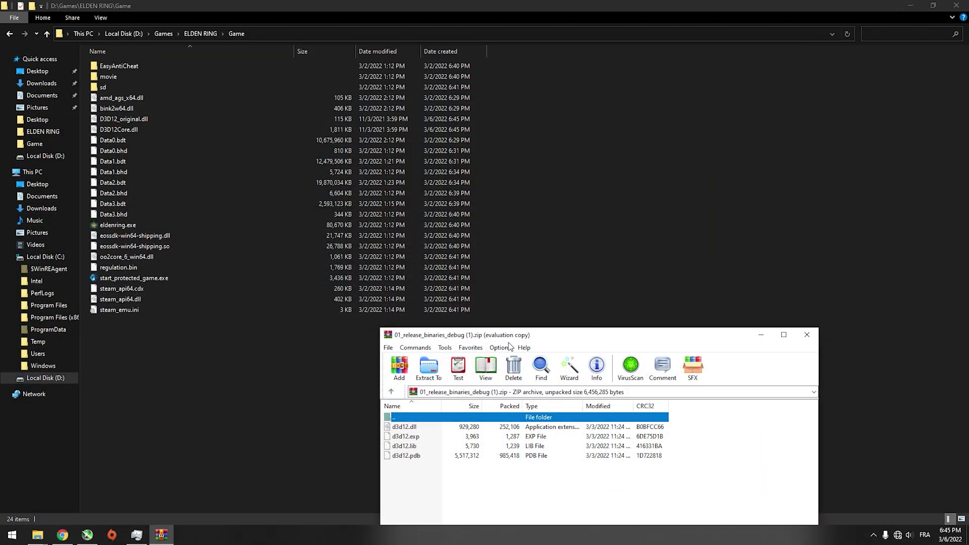
pyautogui.moveTo(548, 340); pyautogui.dragTo(593, 109)
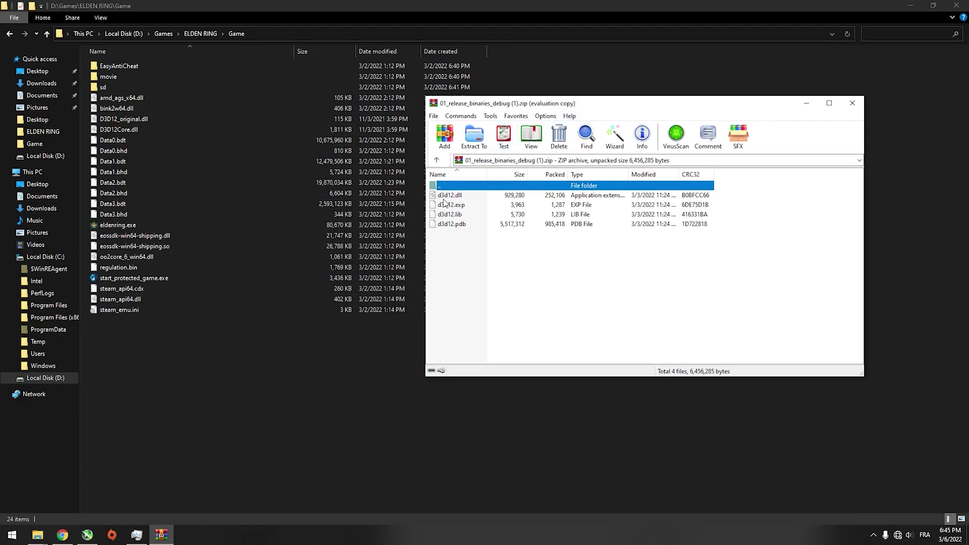
pyautogui.moveTo(446, 201); pyautogui.dragTo(174, 330)
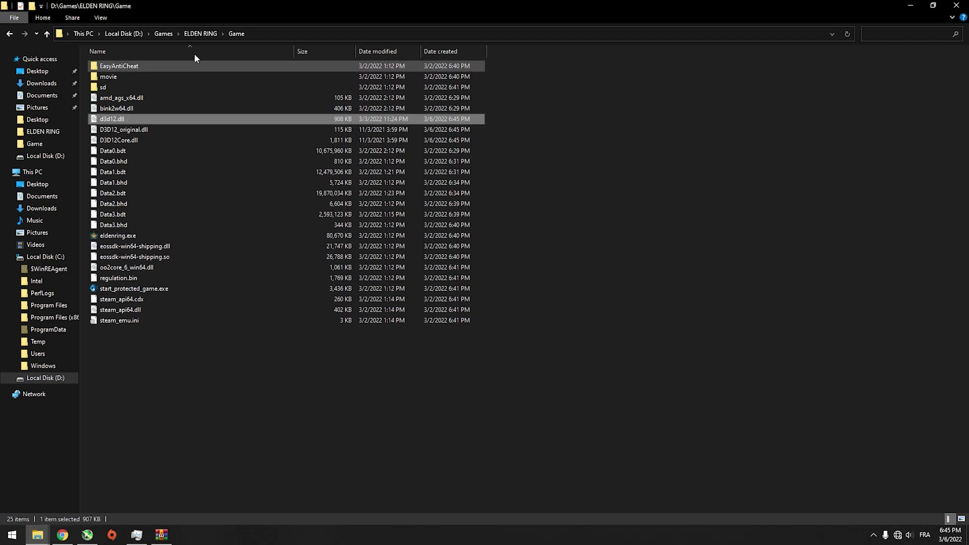
# Launch eldenring.exe from the Game folder to start ELDEN RING
pyautogui.doubleClick(184, 235)
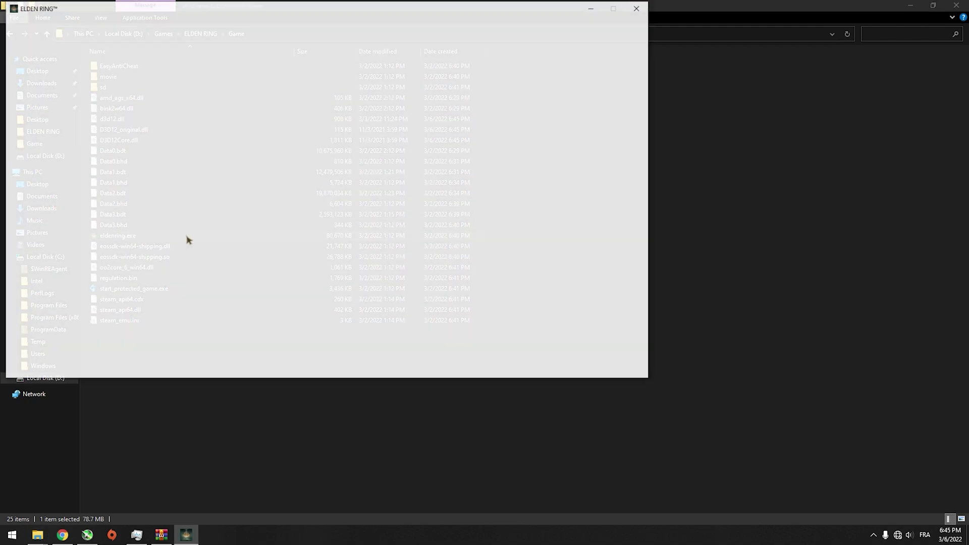